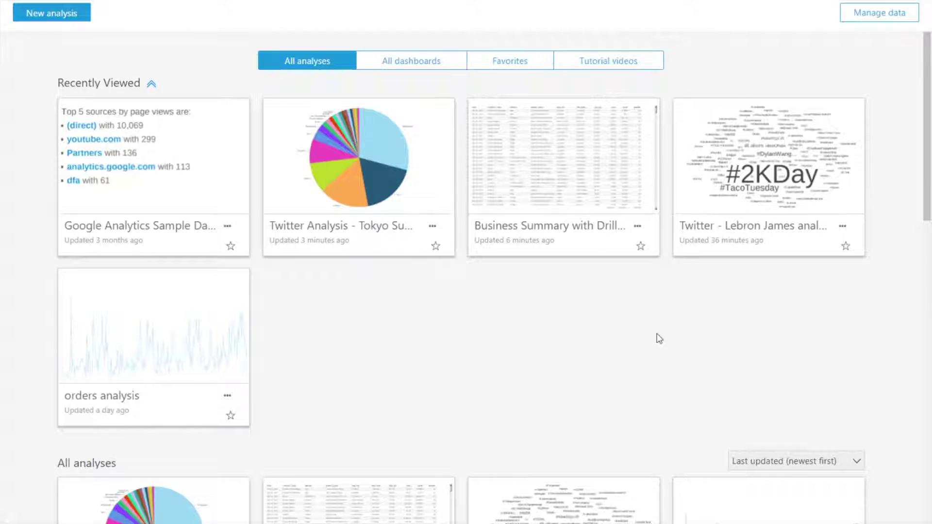
# - Start a new analysis on the B2B Sales data set and make its visual a Word Cloud
pyautogui.click(34, 17)
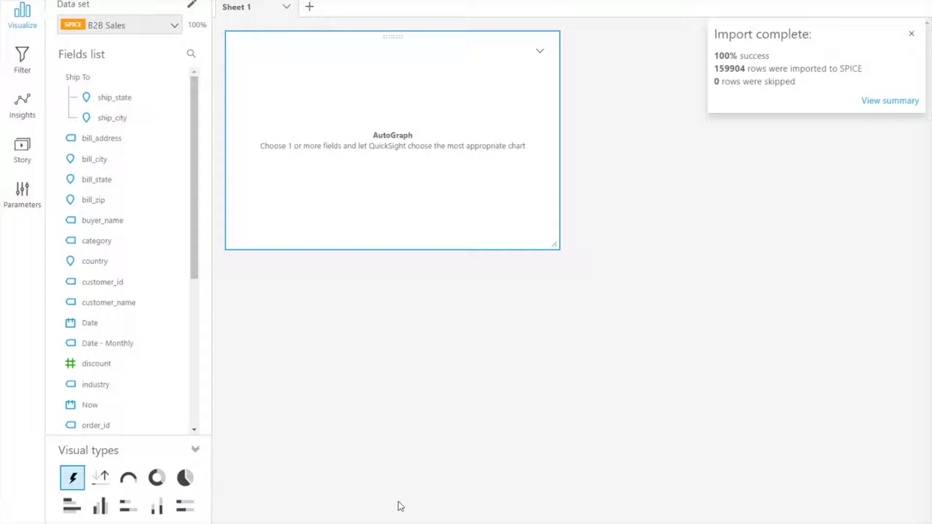
pyautogui.click(129, 519)
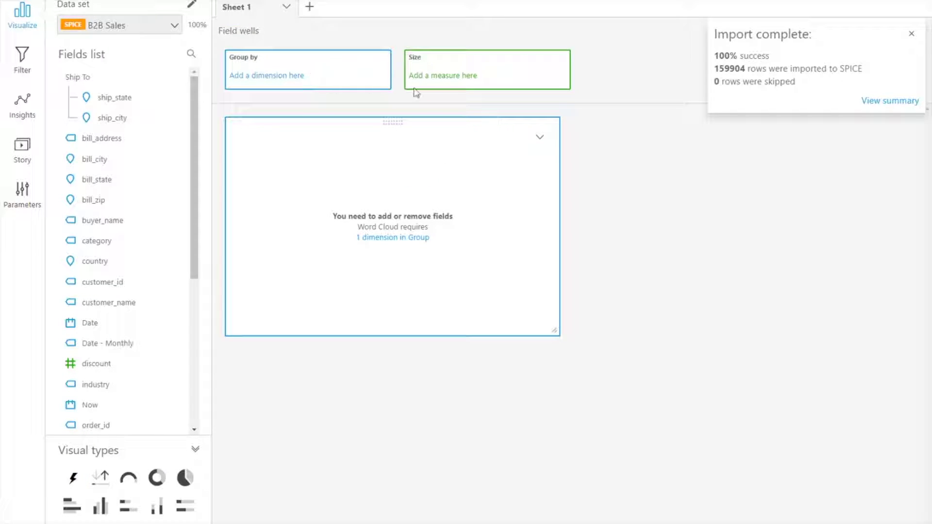
# - Group the word cloud by customer_name, size it by Sum of Sales, and stretch it across the sheet
pyautogui.click(911, 33)
pyautogui.scroll(-1, 203, 226)
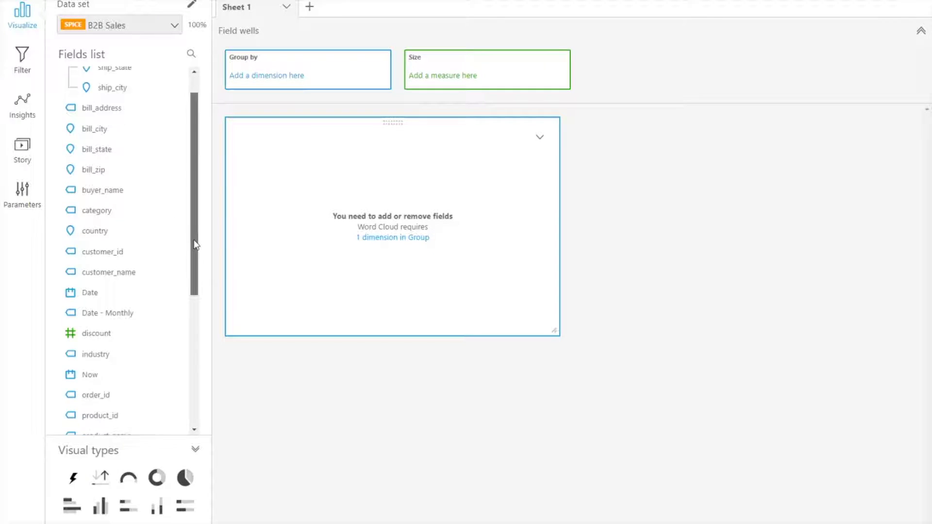
pyautogui.click(112, 271)
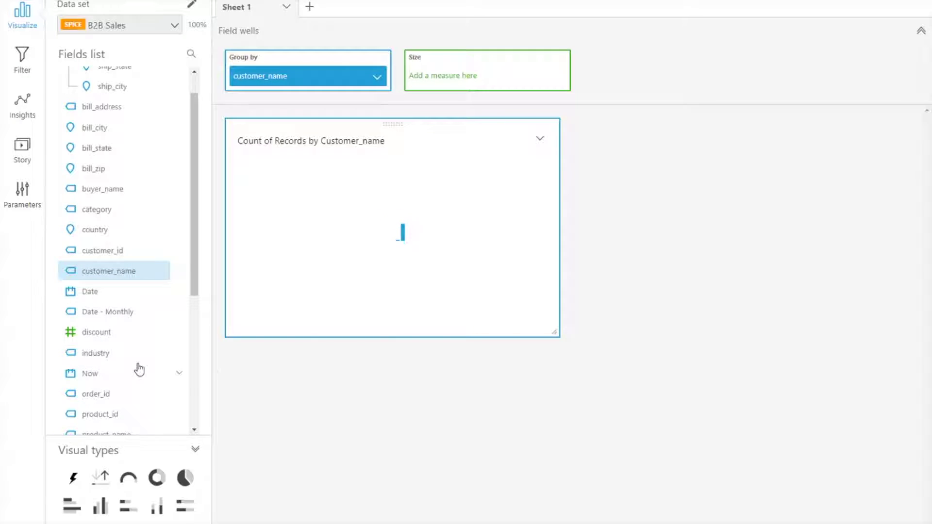
pyautogui.scroll(-5, 132, 343)
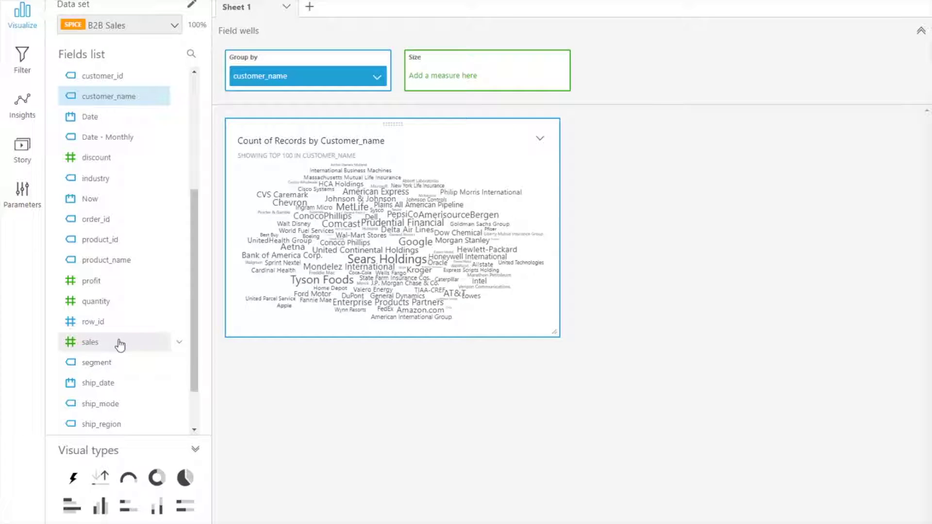
pyautogui.click(119, 343)
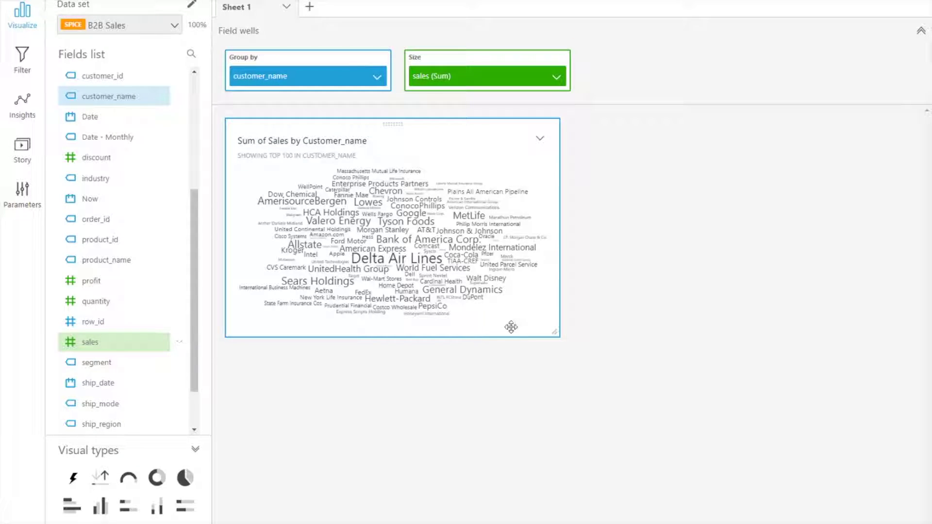
pyautogui.moveTo(554, 331); pyautogui.dragTo(894, 477)
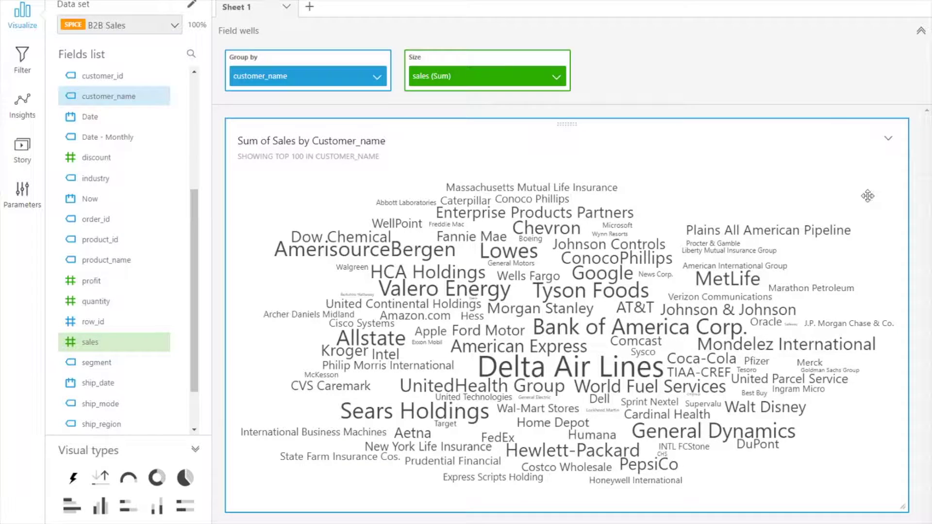
pyautogui.click(888, 138)
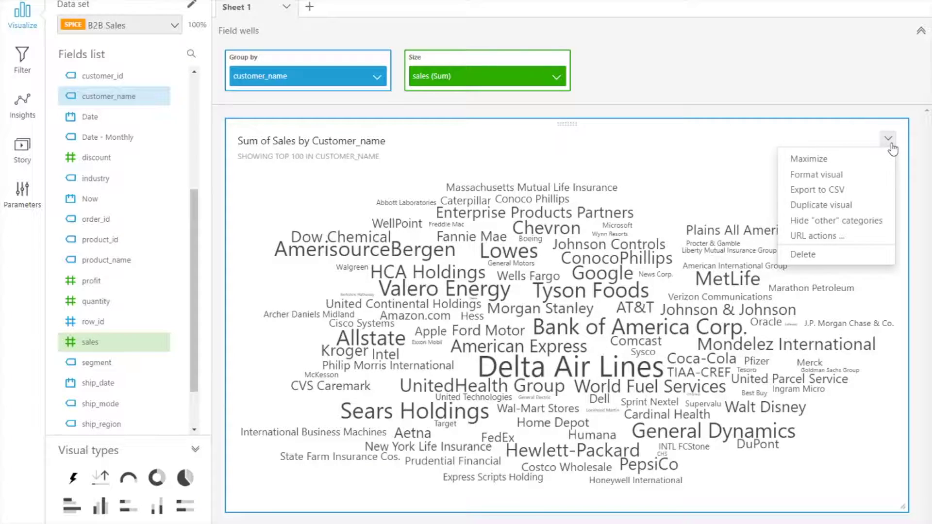
# - Allow vertical words in the word cloud, leaving Emphasize scale turned on
pyautogui.click(876, 179)
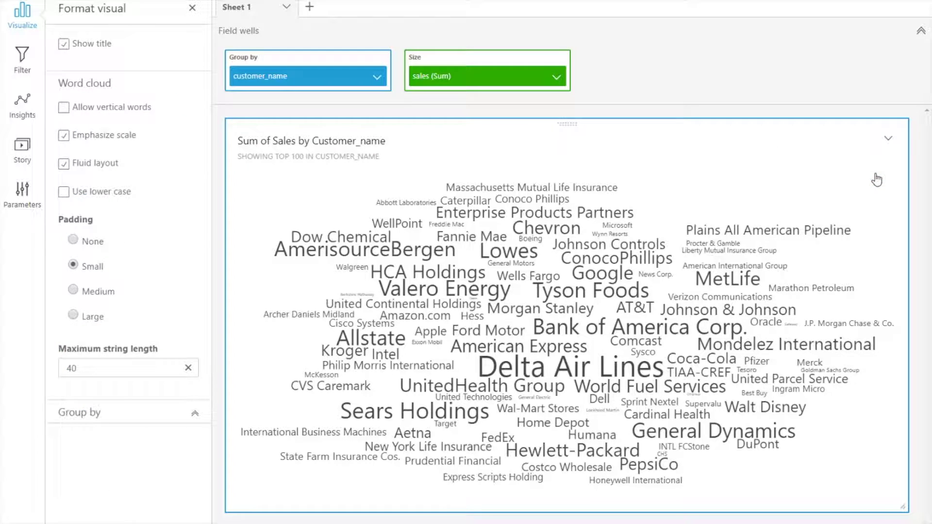
pyautogui.click(65, 109)
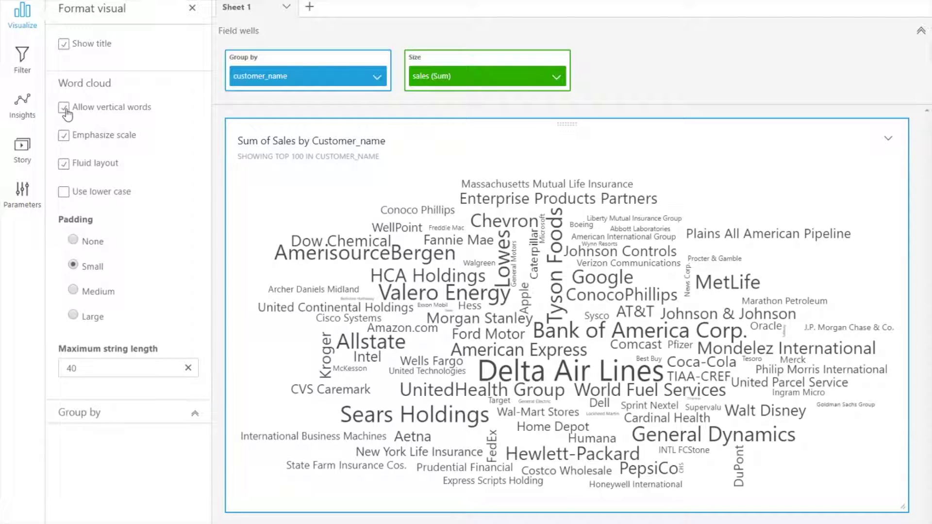
pyautogui.click(64, 136)
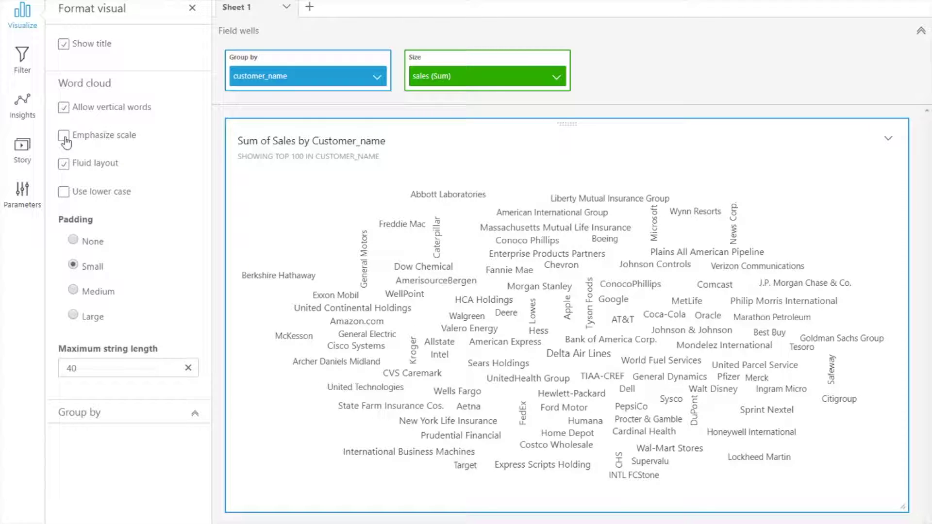
pyautogui.click(64, 136)
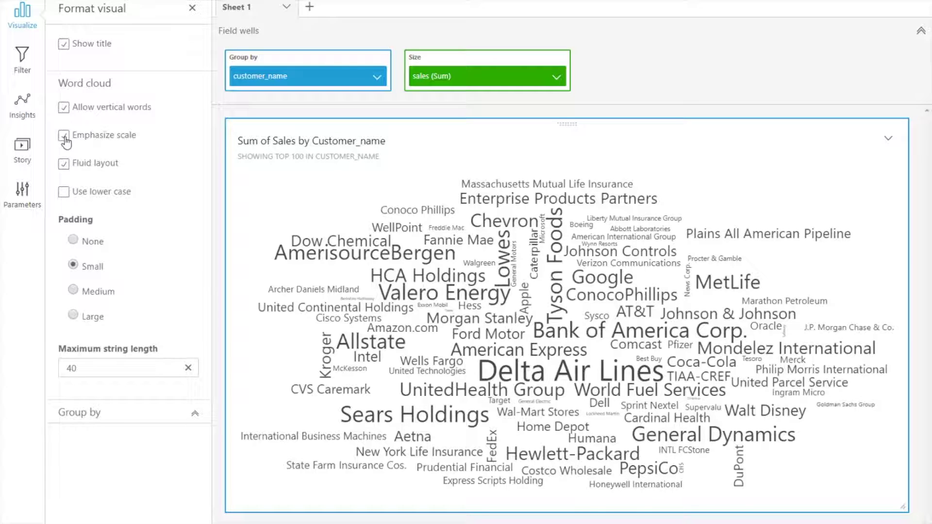
pyautogui.click(65, 165)
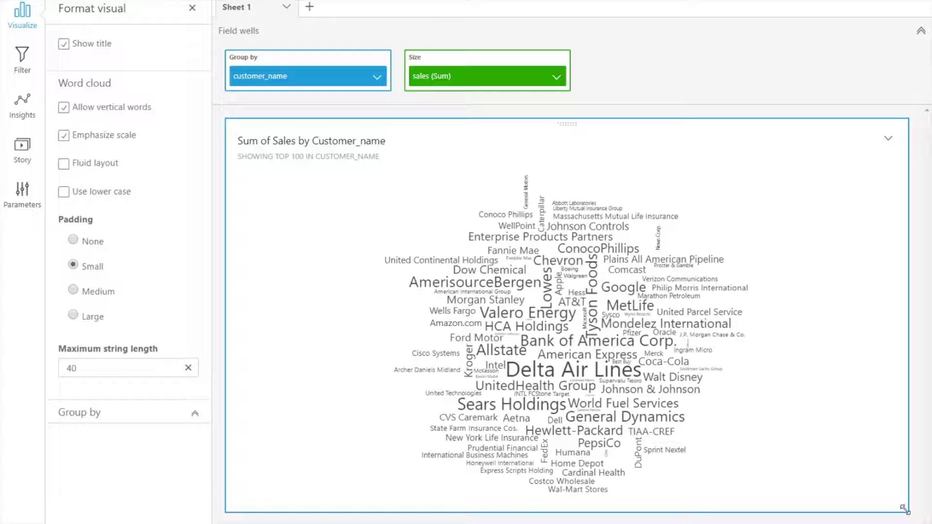
pyautogui.moveTo(904, 508); pyautogui.dragTo(588, 439)
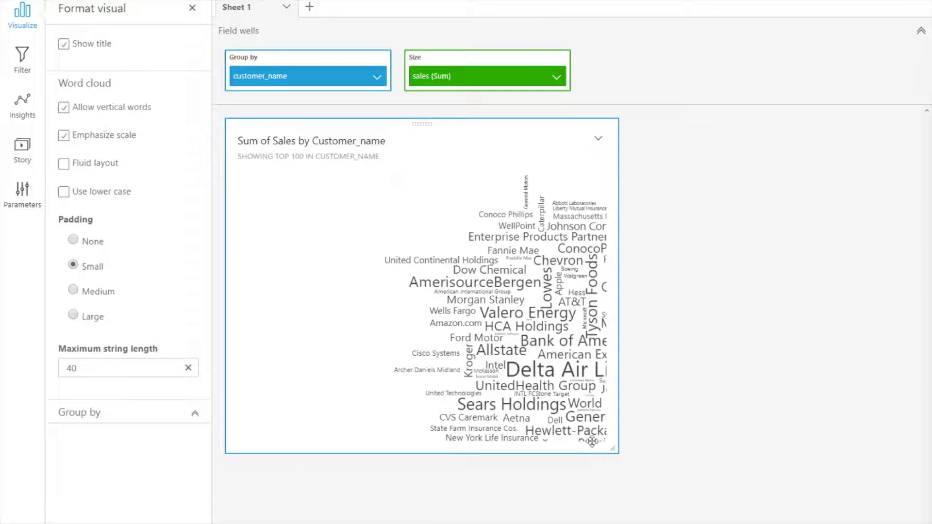
pyautogui.moveTo(615, 450); pyautogui.dragTo(572, 315)
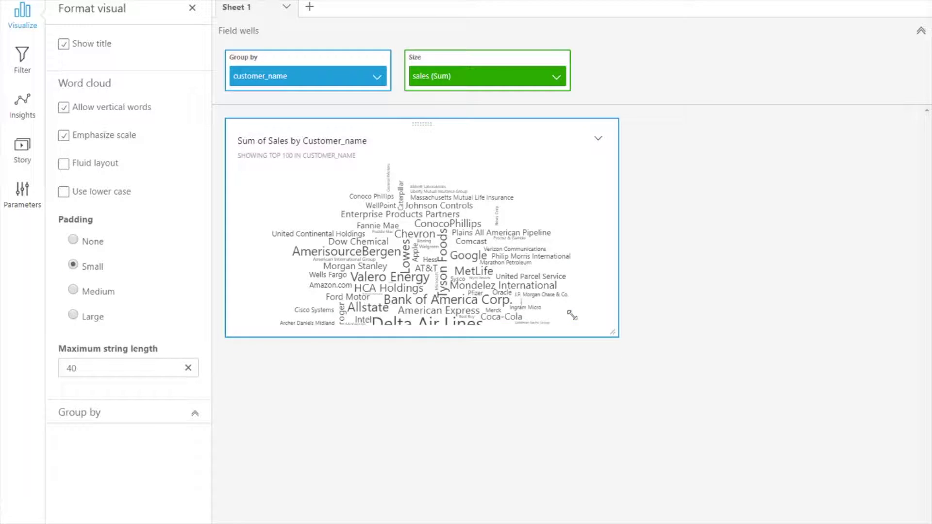
pyautogui.moveTo(611, 331); pyautogui.dragTo(888, 484)
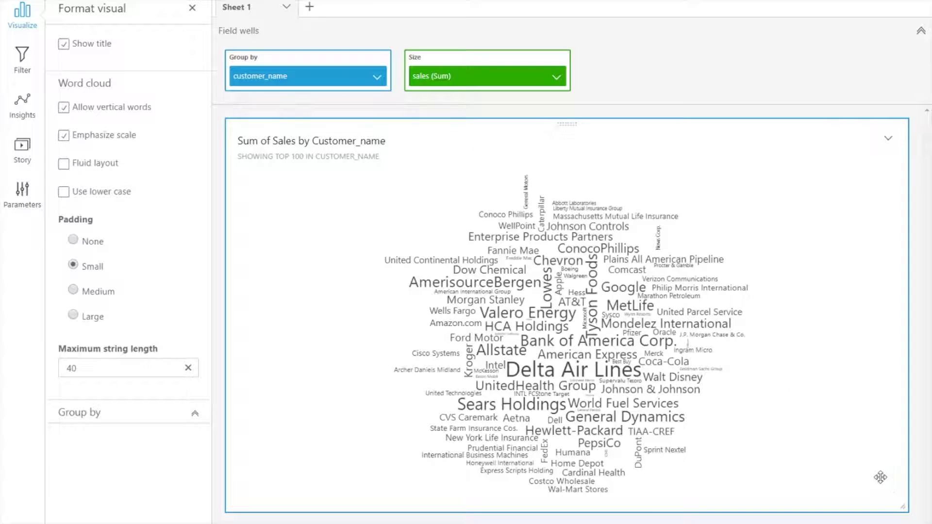
pyautogui.click(83, 167)
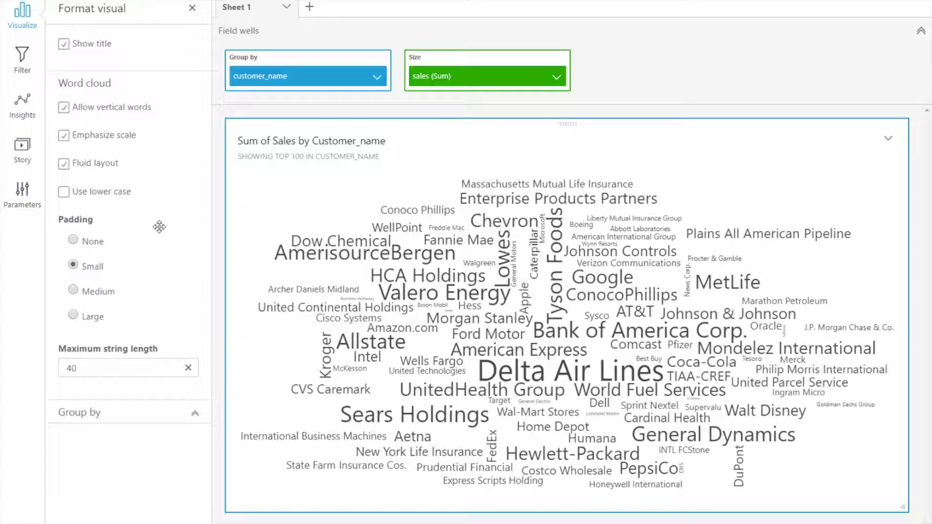
pyautogui.click(63, 191)
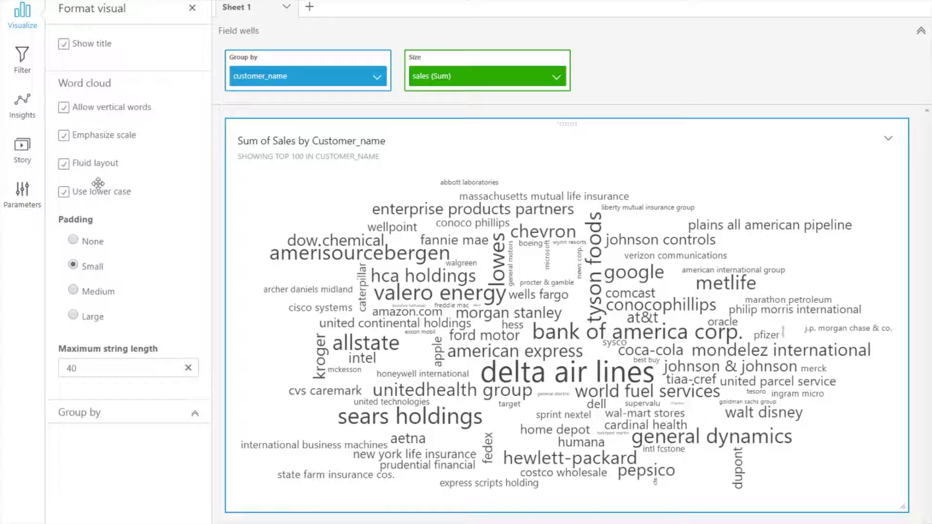
# - Restore original name capitalisation and set word padding to Small after trying Medium, Large and None
pyautogui.click(79, 193)
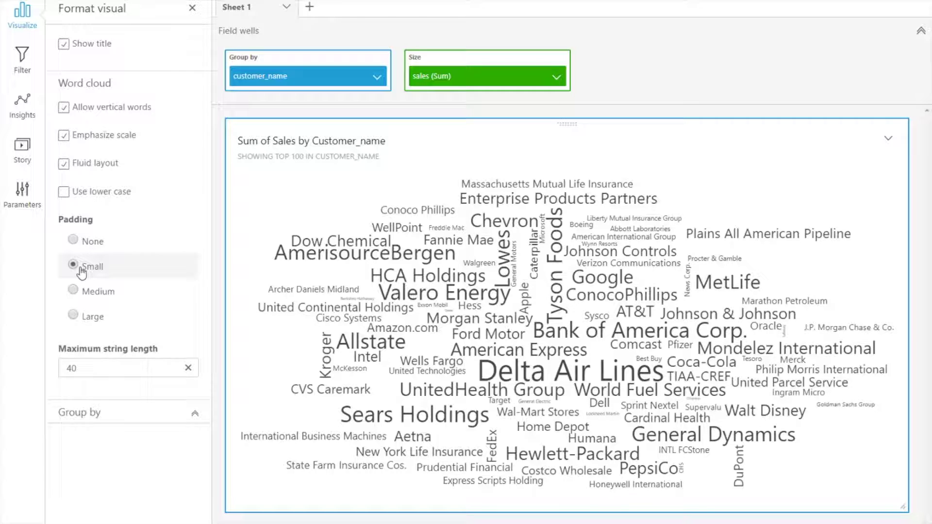
pyautogui.click(74, 291)
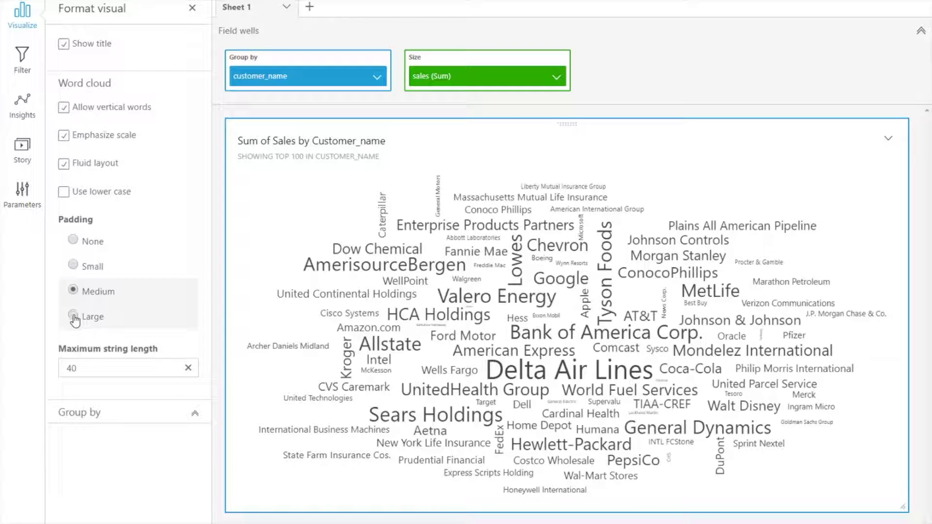
pyautogui.click(73, 316)
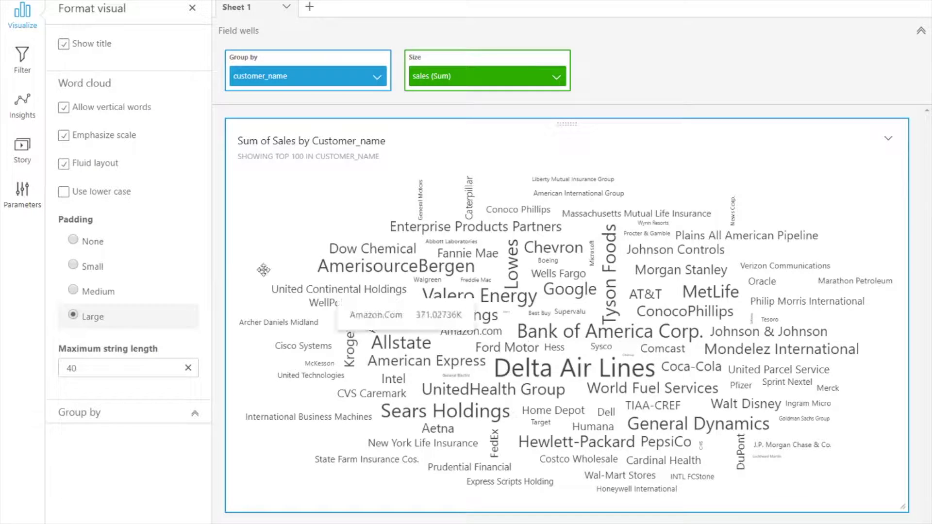
pyautogui.click(74, 241)
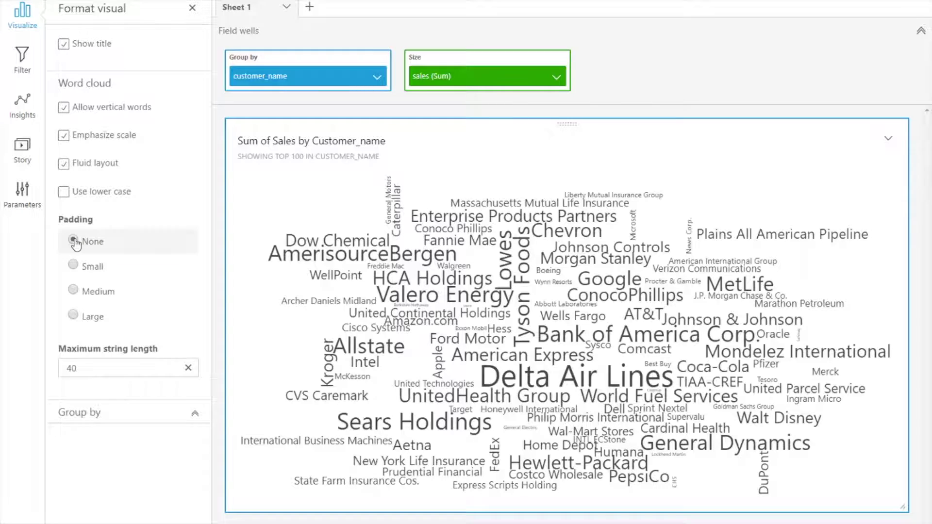
pyautogui.click(74, 266)
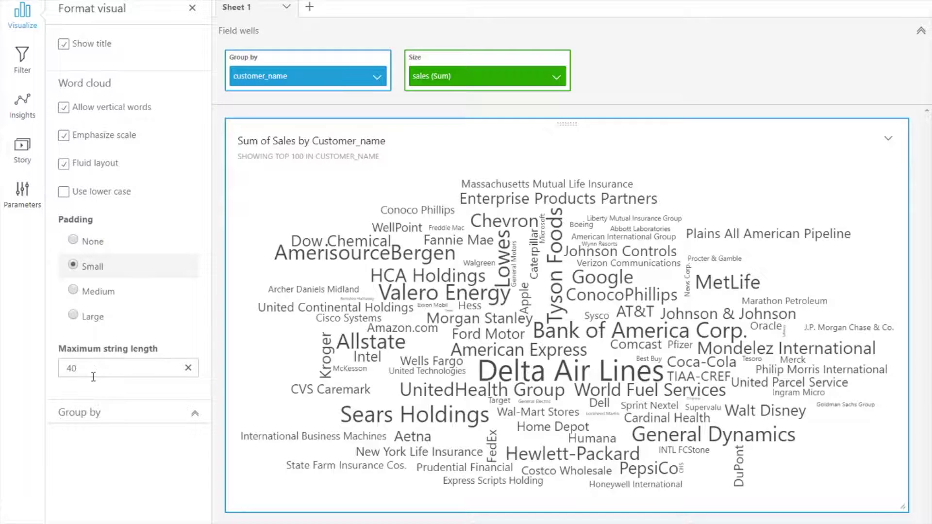
pyautogui.click(88, 371)
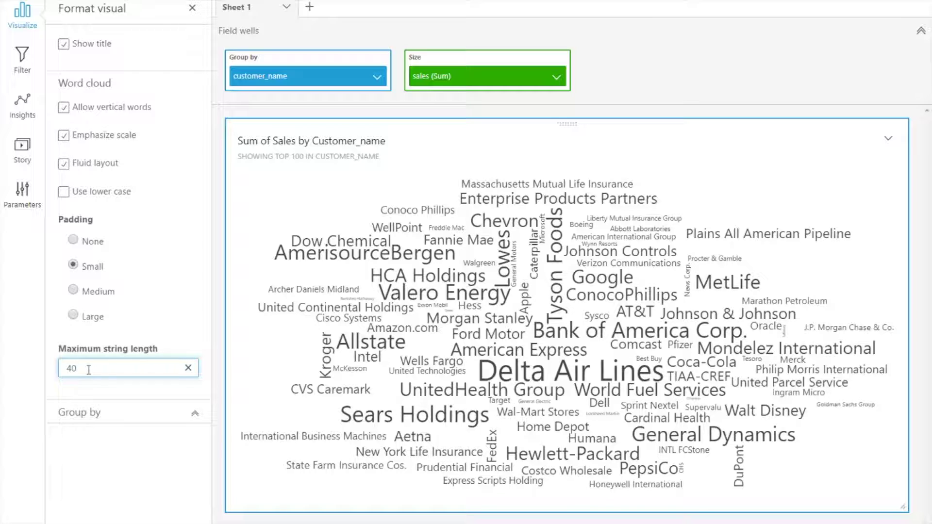
# - Try a maximum string length of 10, then set it back to 40
pyautogui.press('BackSpace')
pyautogui.press('BackSpace')
pyautogui.write('10')
pyautogui.click(59, 456)
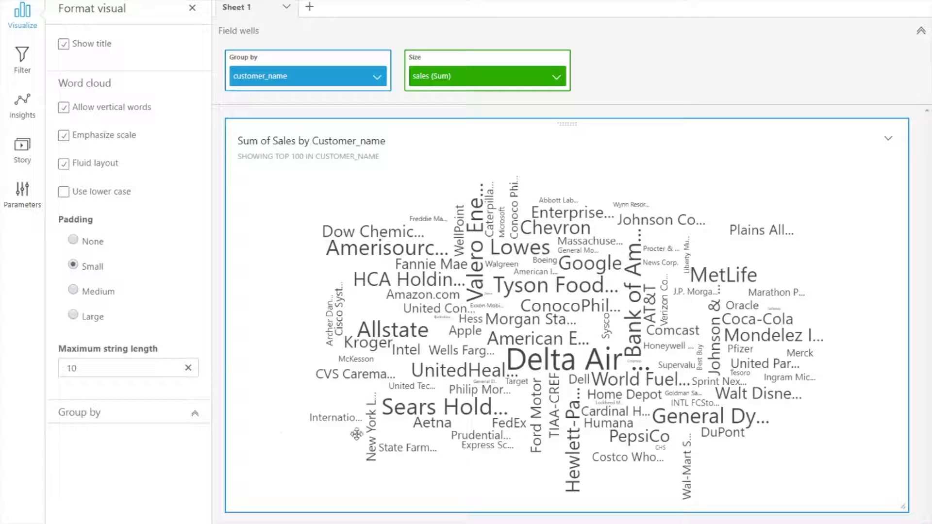
pyautogui.moveTo(372, 420)
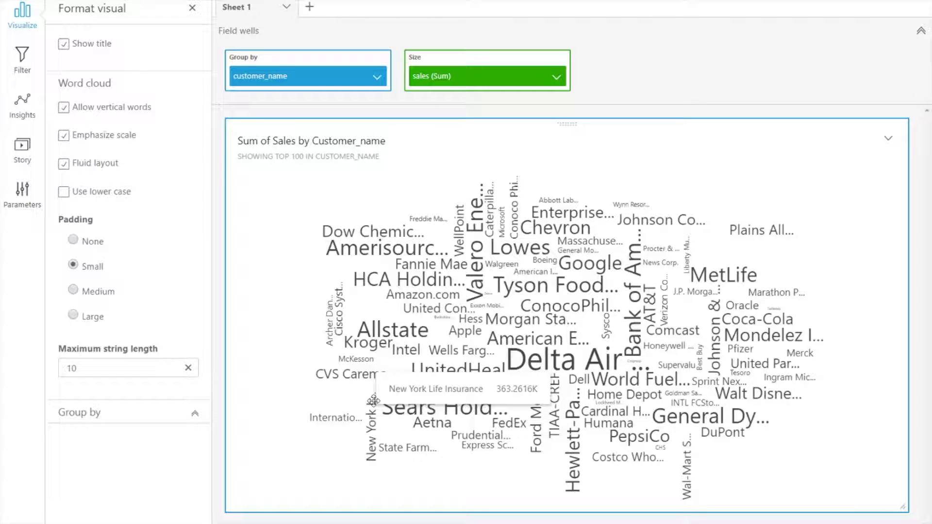
pyautogui.doubleClick(115, 367)
pyautogui.write('40')
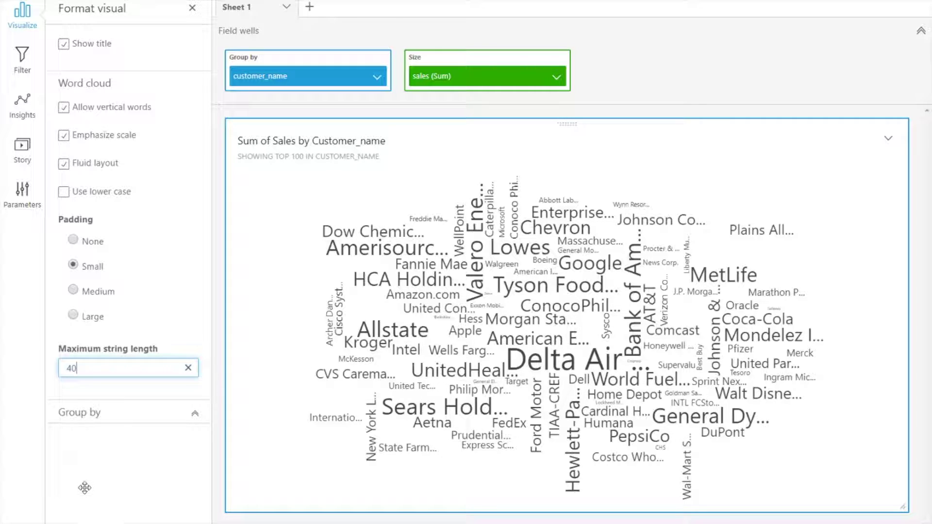
pyautogui.click(83, 484)
pyautogui.click(98, 413)
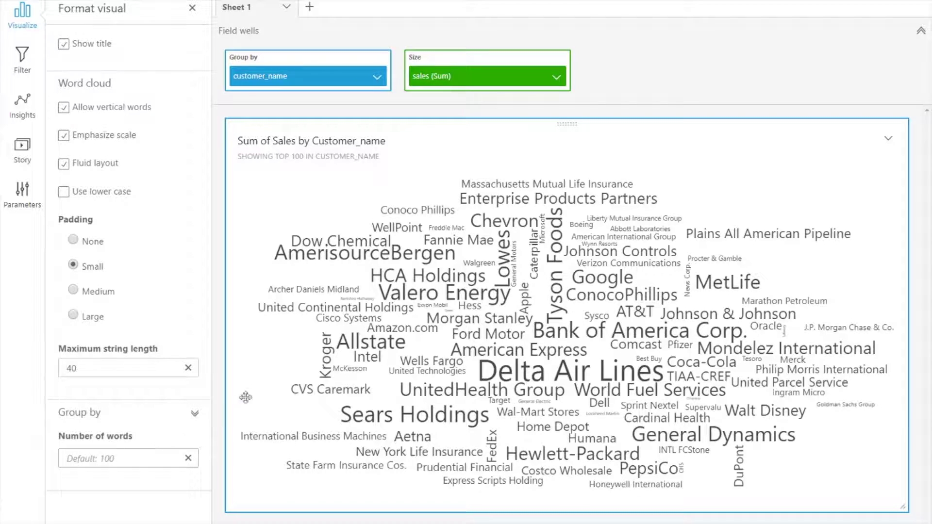
# - Colour the Amazon.com word orange in the word cloud
pyautogui.click(403, 330)
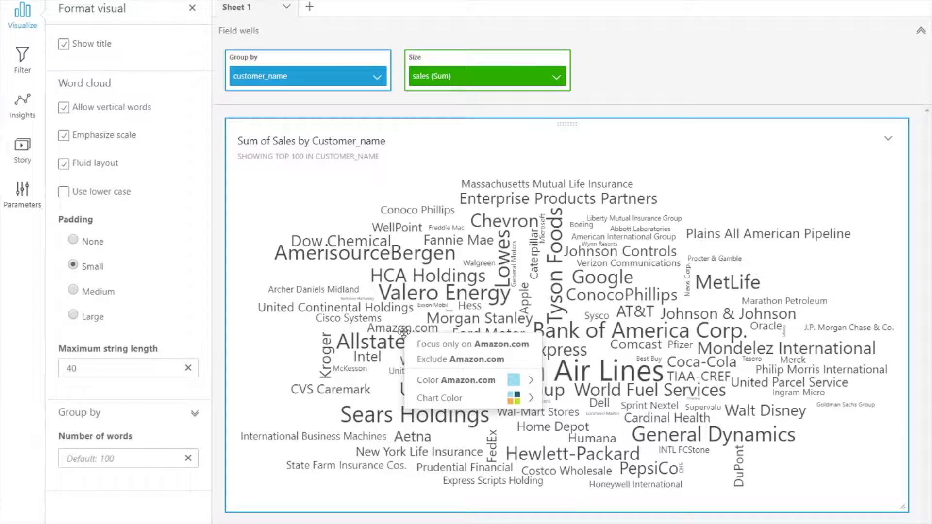
pyautogui.moveTo(456, 380)
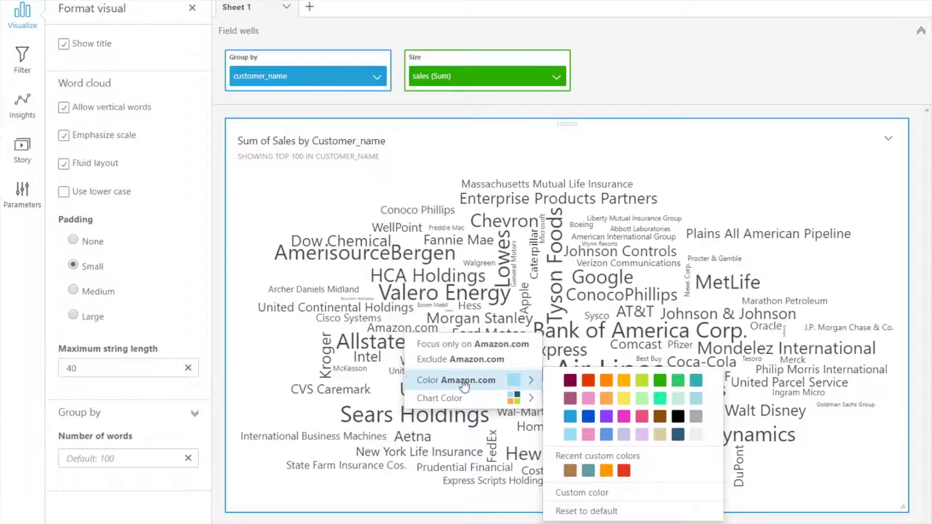
pyautogui.click(606, 381)
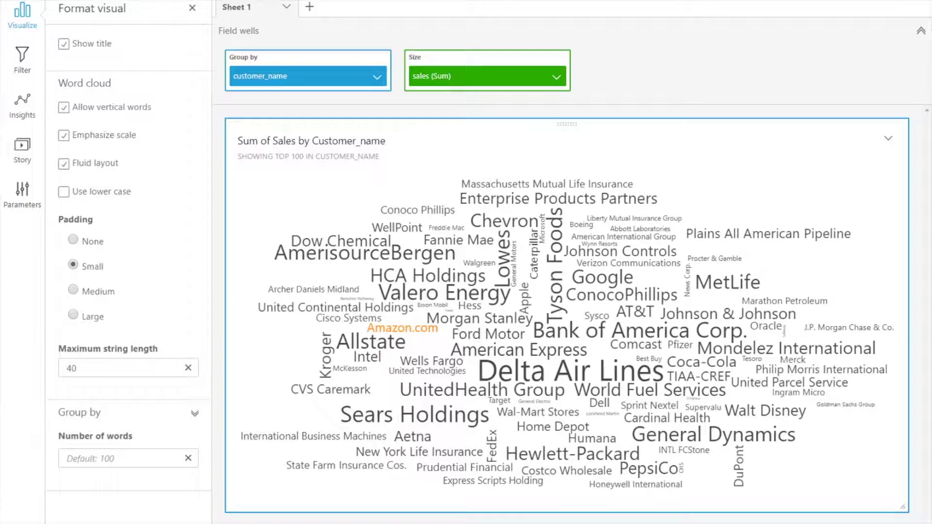
# - Colour Bank of America Corp. blue, then open the Twitter word-cloud analysis
pyautogui.click(666, 334)
pyautogui.moveTo(705, 384)
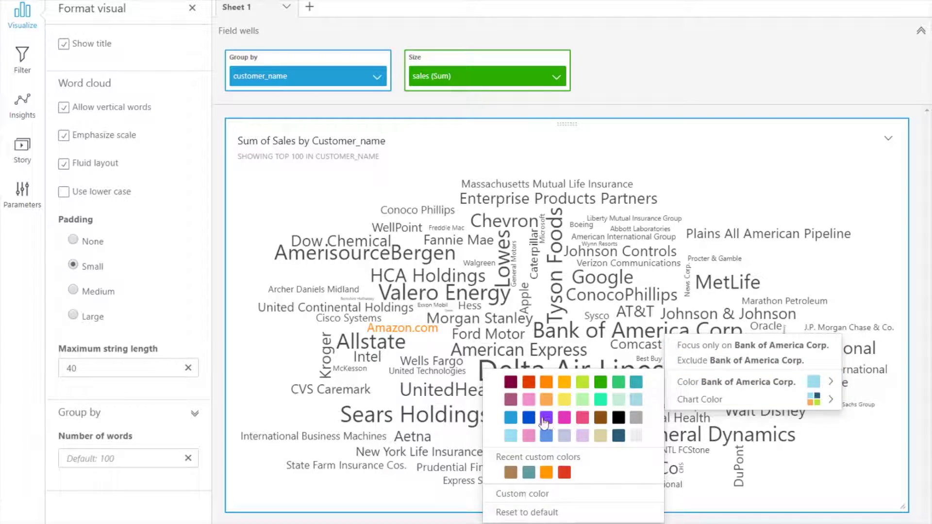
pyautogui.click(551, 460)
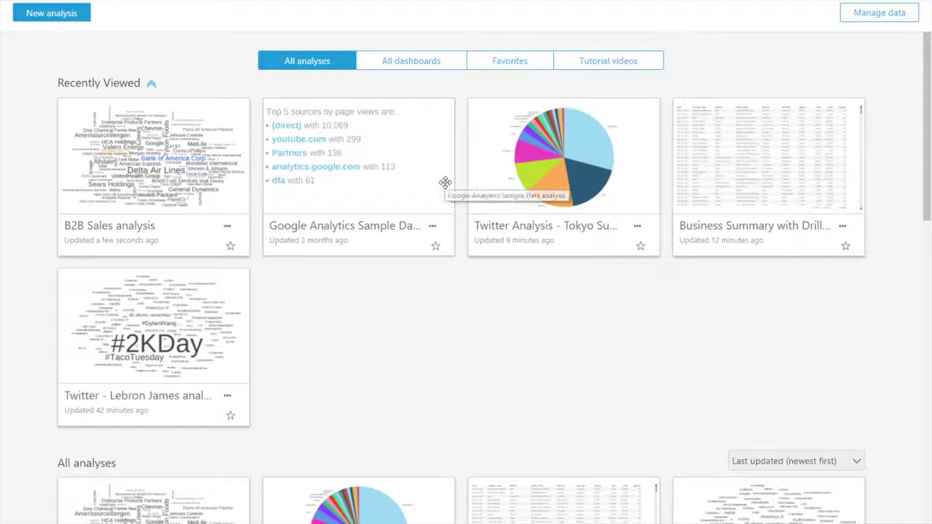
pyautogui.click(522, 189)
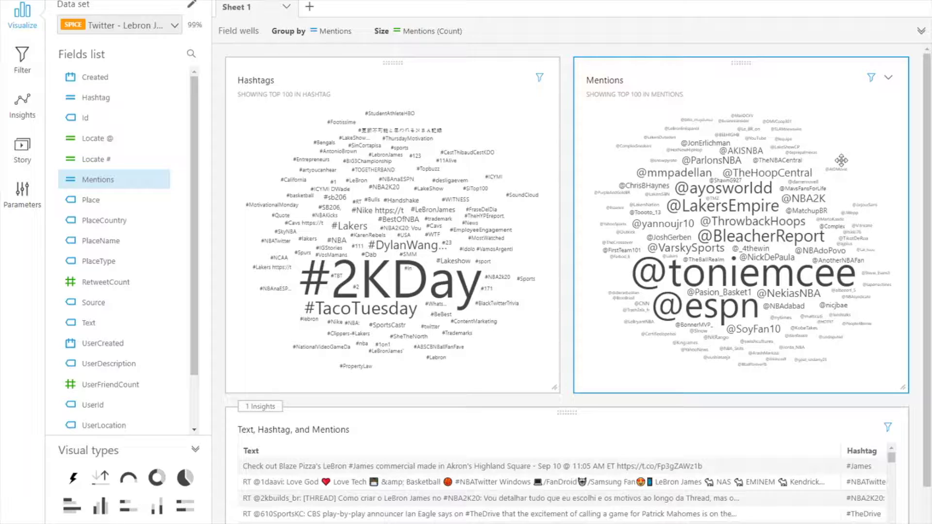
pyautogui.moveTo(401, 311)
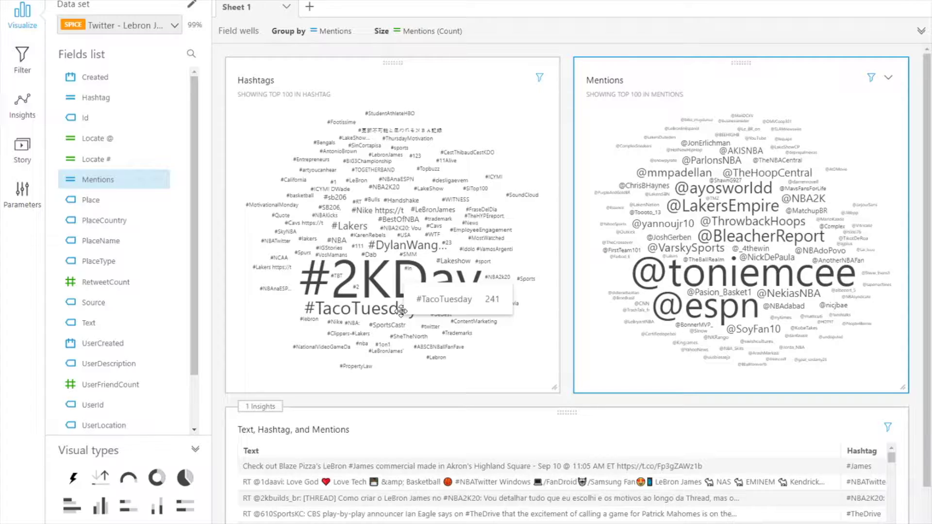
pyautogui.scroll(-2, 631, 423)
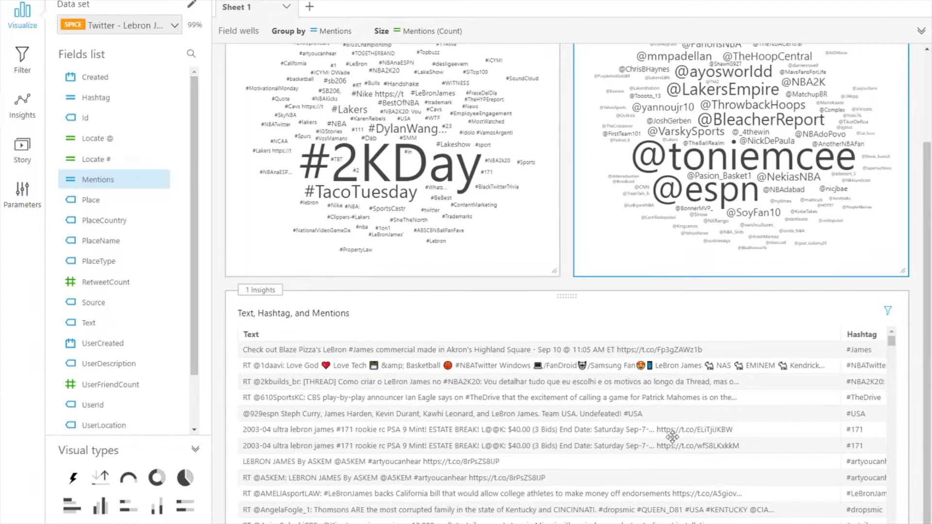
pyautogui.hscroll(3, 741, 479)
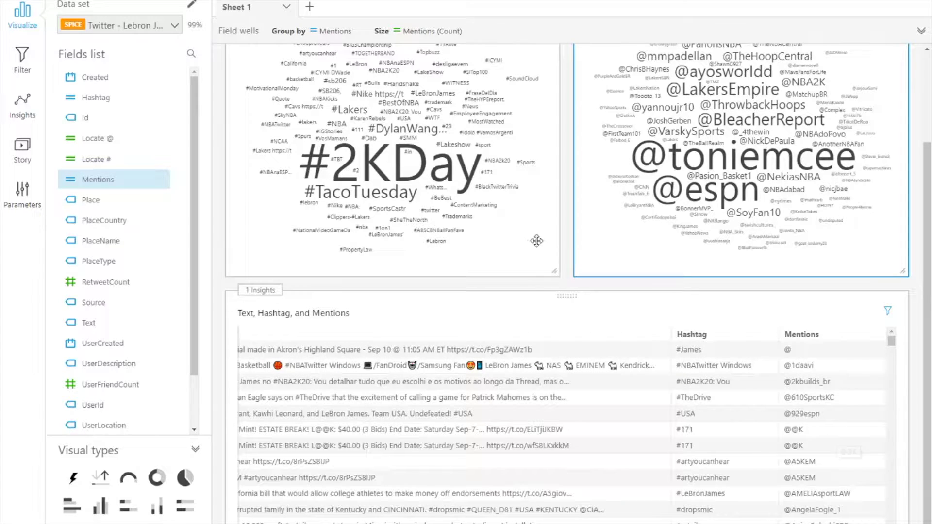
pyautogui.scroll(2, 534, 238)
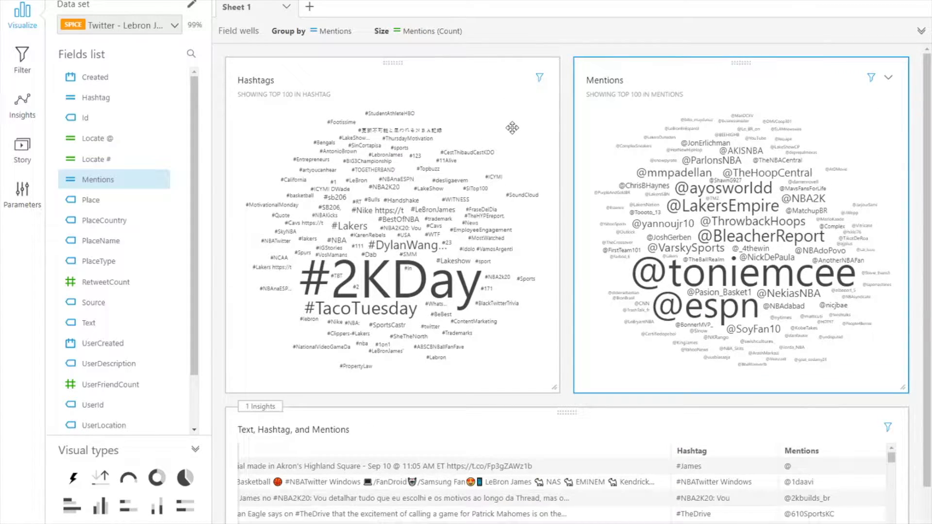